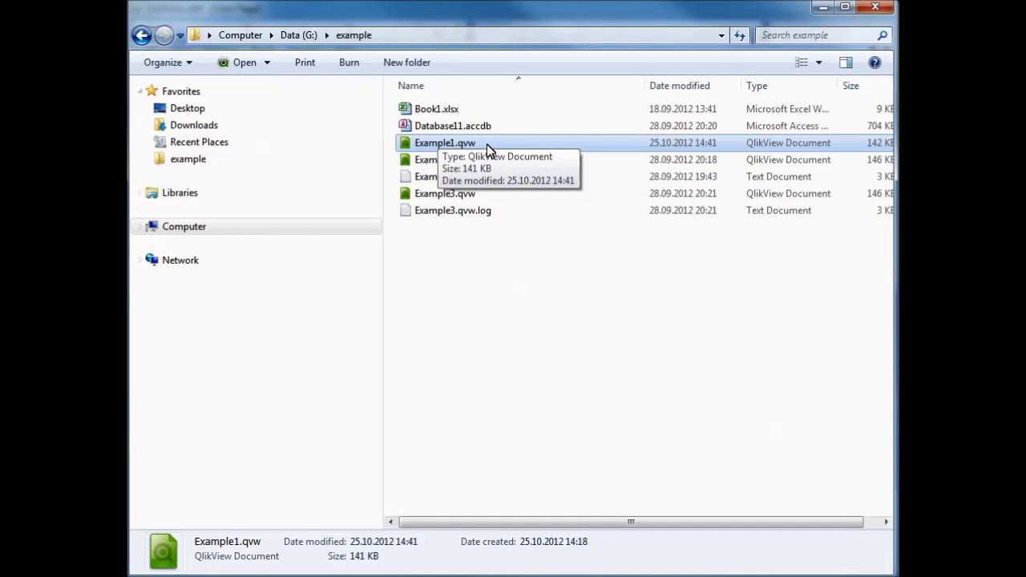
# Open Example1.qvw from the example folder and review its load script
pyautogui.doubleClick(486, 144)
pyautogui.click(245, 31)
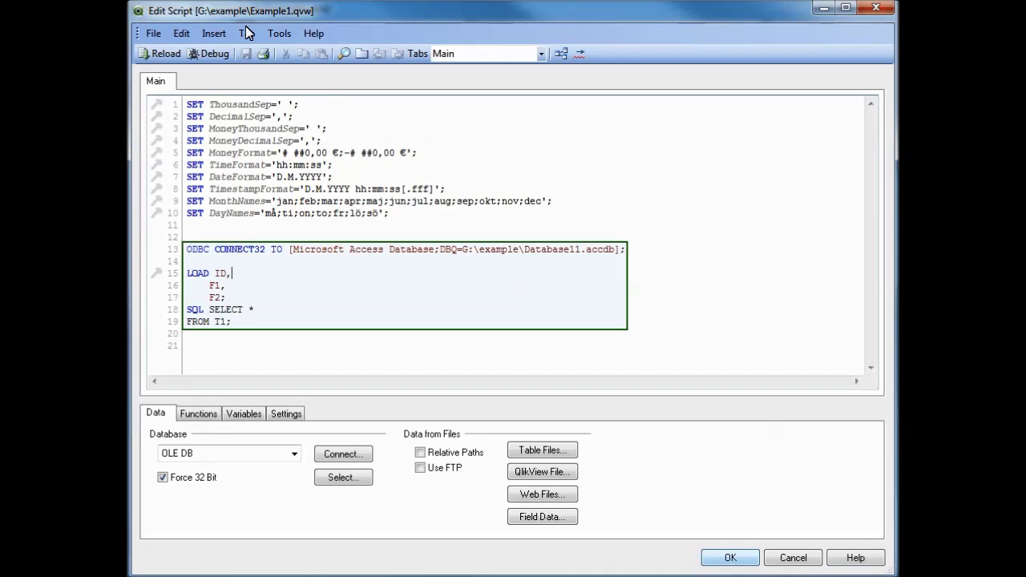
pyautogui.click(722, 553)
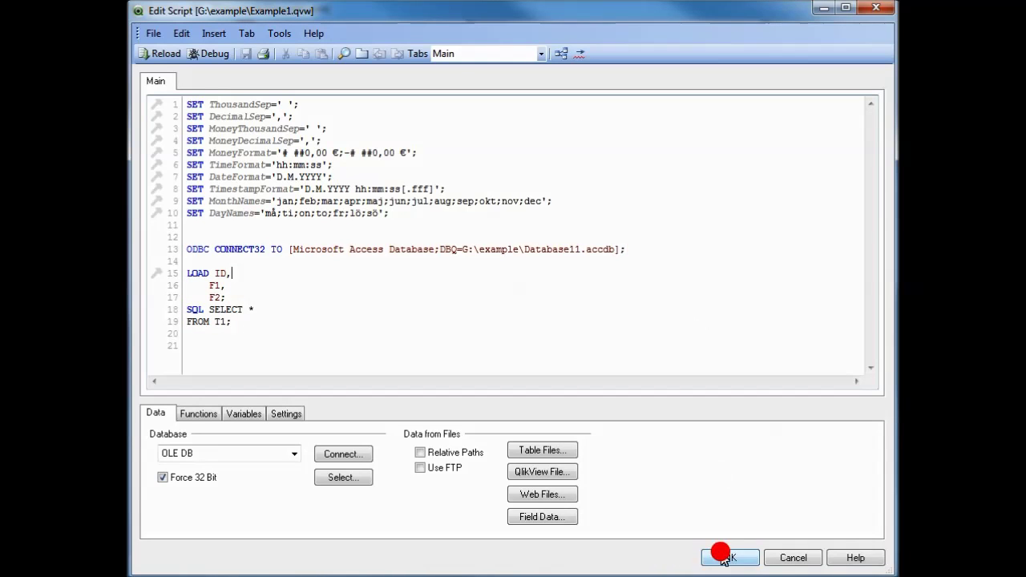
# Try to reload Example1.qvw and dismiss the script errors
pyautogui.click(261, 32)
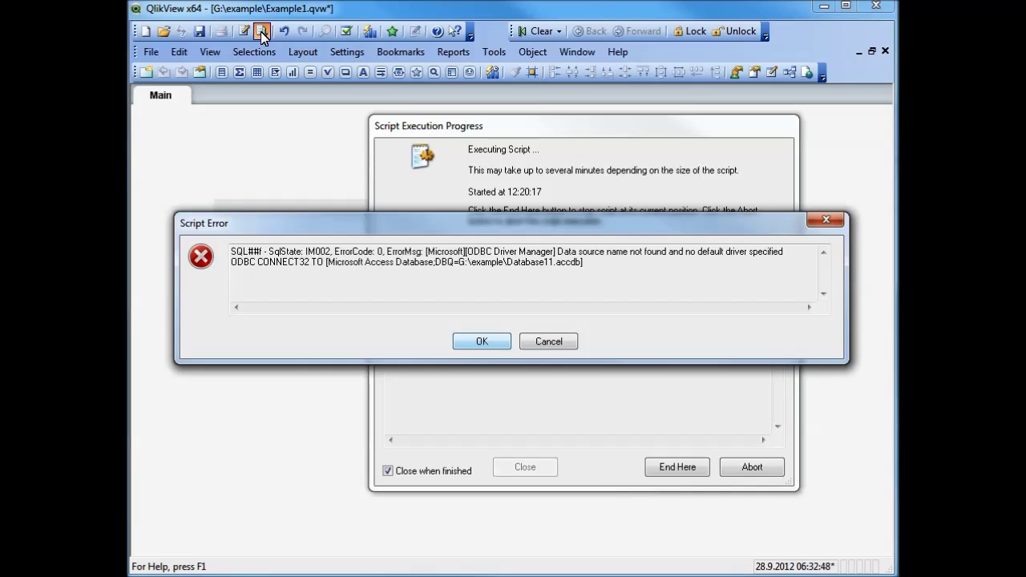
pyautogui.click(490, 340)
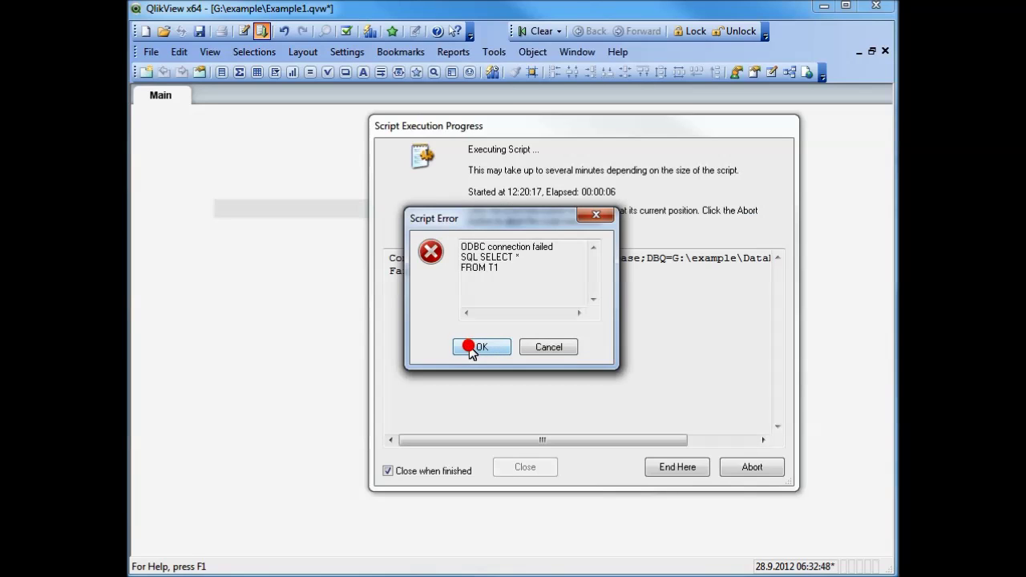
pyautogui.click(471, 347)
# Check the User and System DSN entries in the ODBC Data Source Administrator for the Access data source's name
pyautogui.click(244, 30)
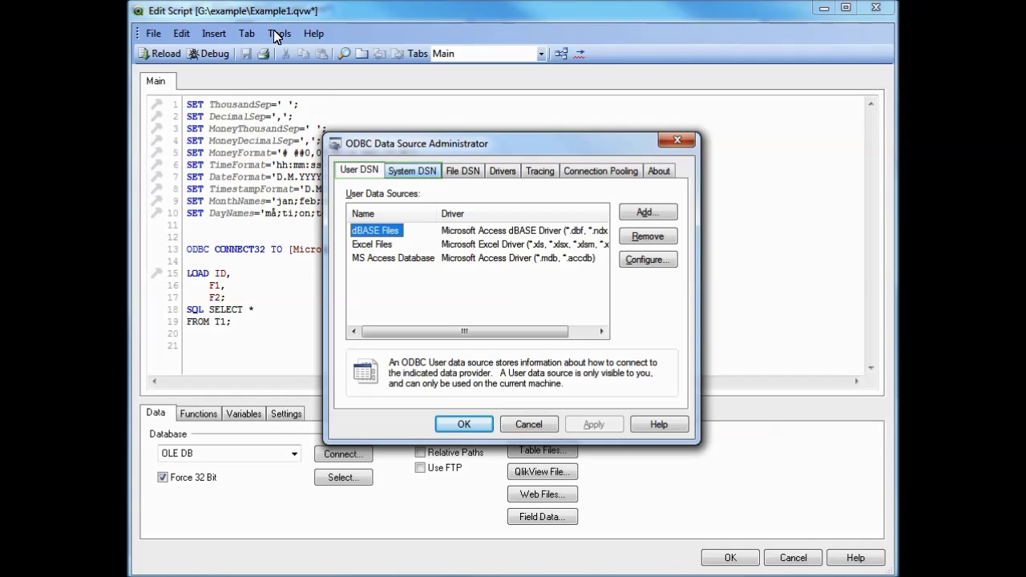
pyautogui.click(410, 170)
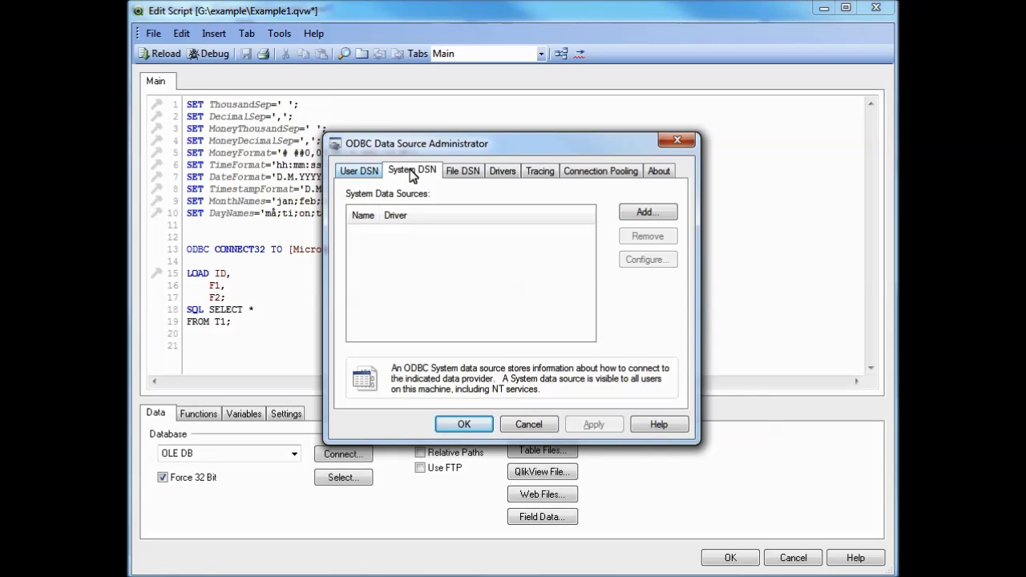
pyautogui.click(358, 172)
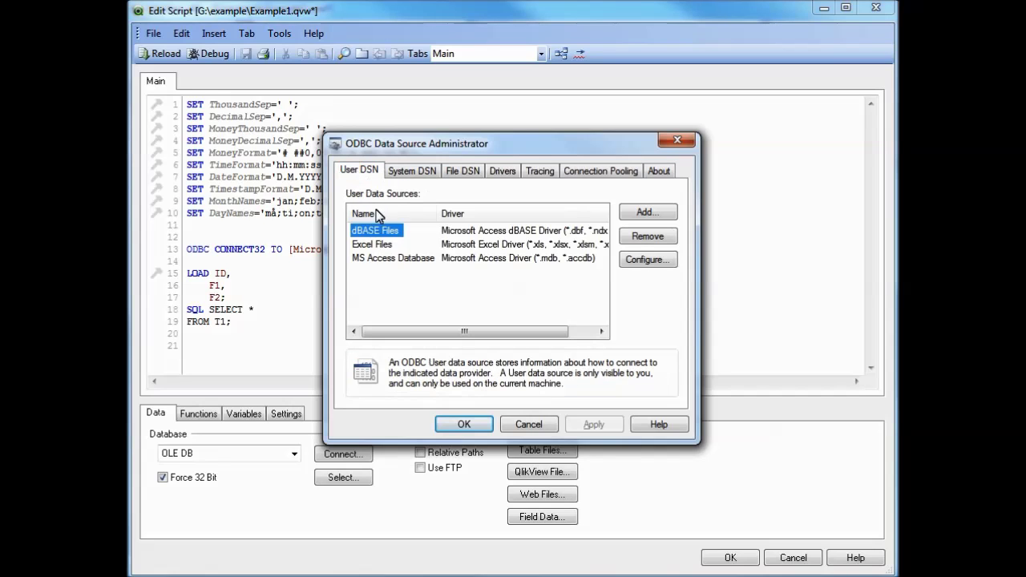
pyautogui.click(378, 258)
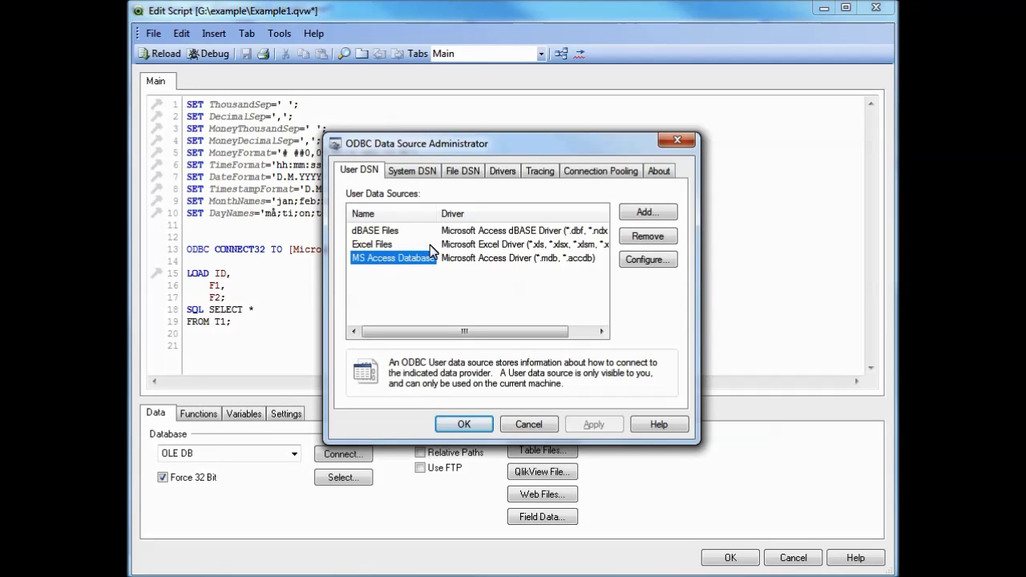
pyautogui.moveTo(473, 150); pyautogui.dragTo(597, 142)
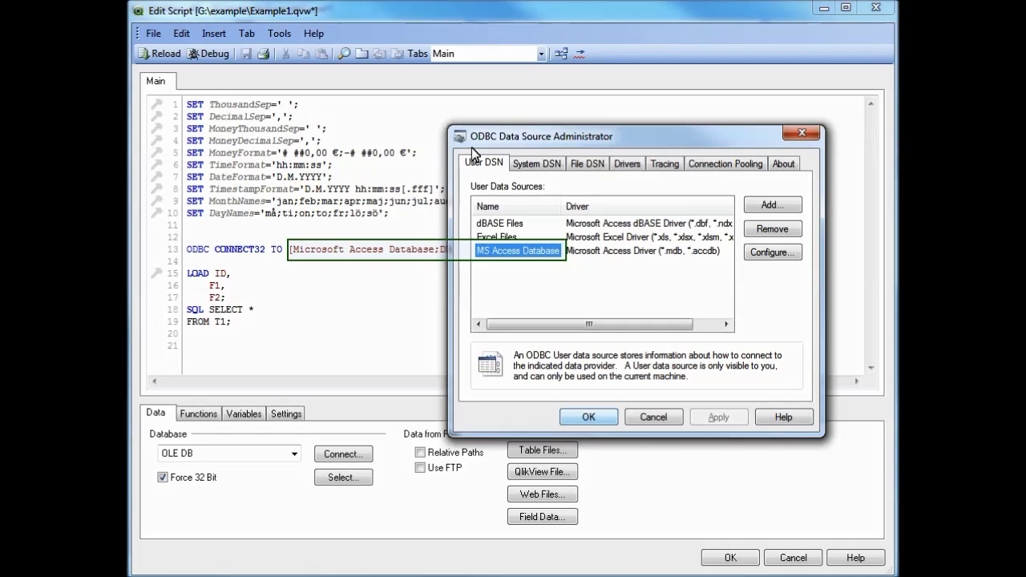
pyautogui.click(580, 413)
# Replace "Microsoft" with "MS" in the data source name of the ODBC CONNECT32 statement and reload the document
pyautogui.moveTo(343, 250); pyautogui.dragTo(292, 250)
pyautogui.write('MS')
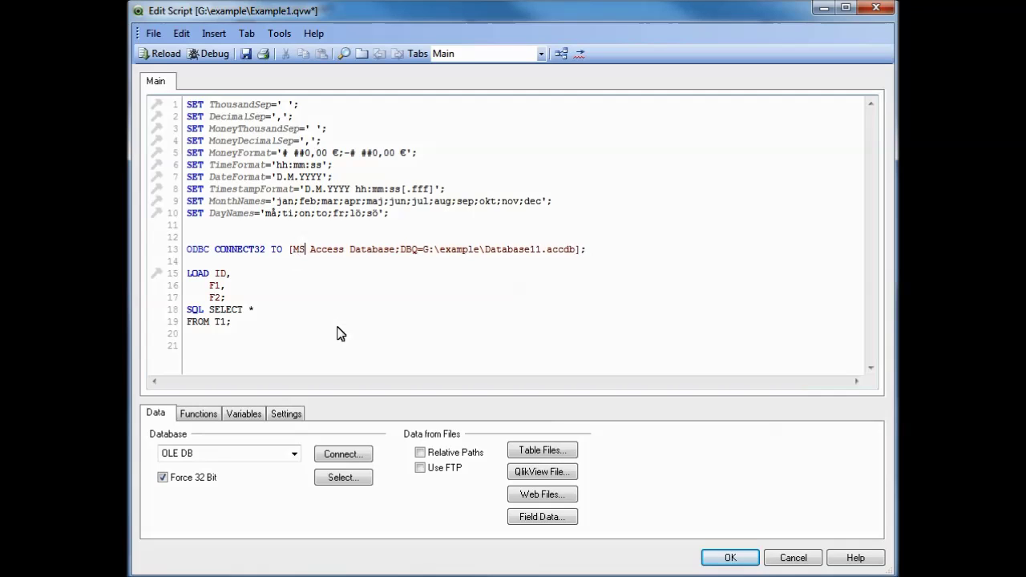
pyautogui.click(726, 557)
pyautogui.click(261, 32)
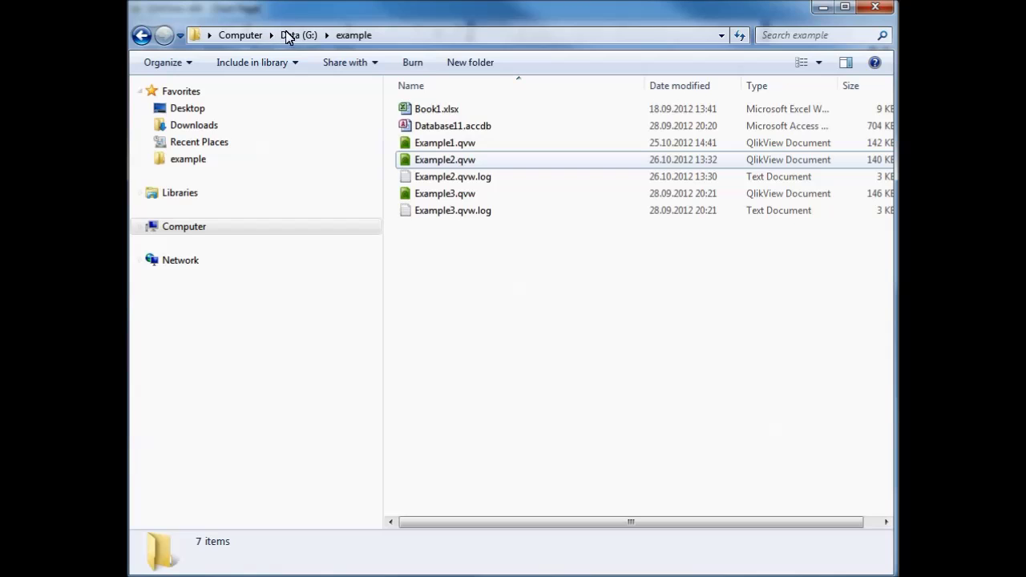
# Open Example2.qvw and reload it after reviewing its load script
pyautogui.doubleClick(436, 160)
pyautogui.click(242, 32)
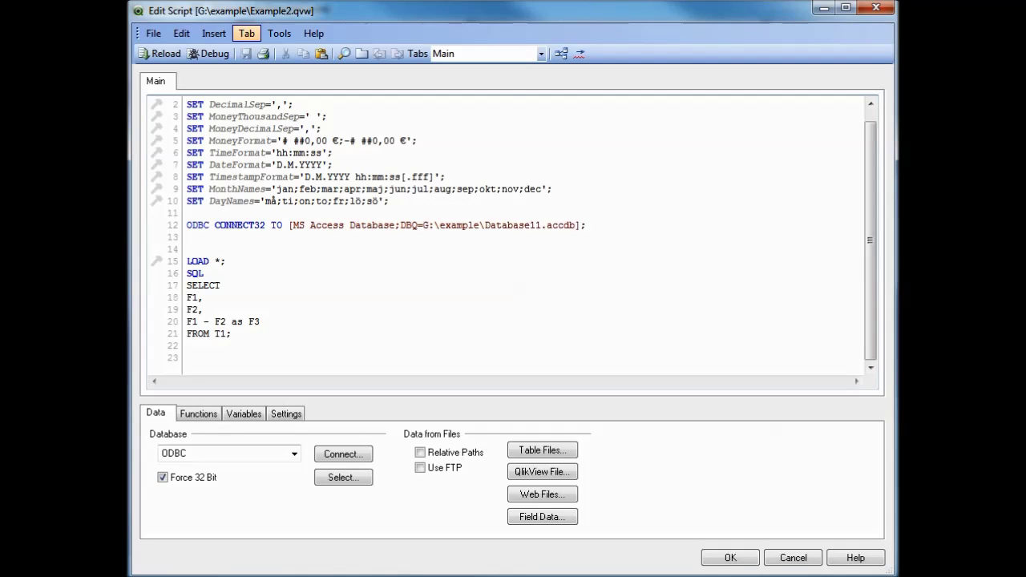
pyautogui.click(724, 557)
pyautogui.click(263, 32)
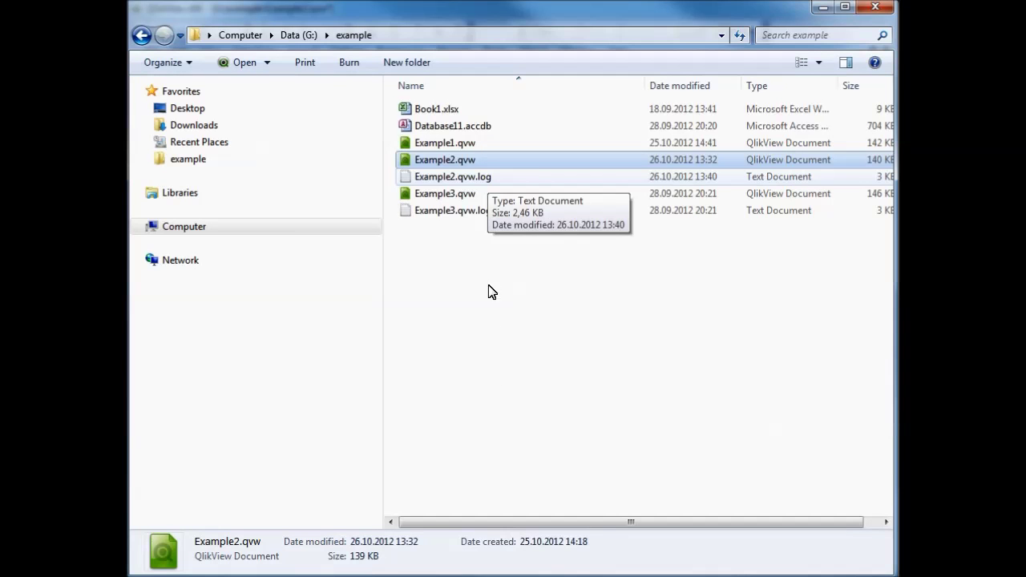
# Examine the execution log Example2.qvw.log and the contents of table T1 in Database11.accdb
pyautogui.doubleClick(487, 180)
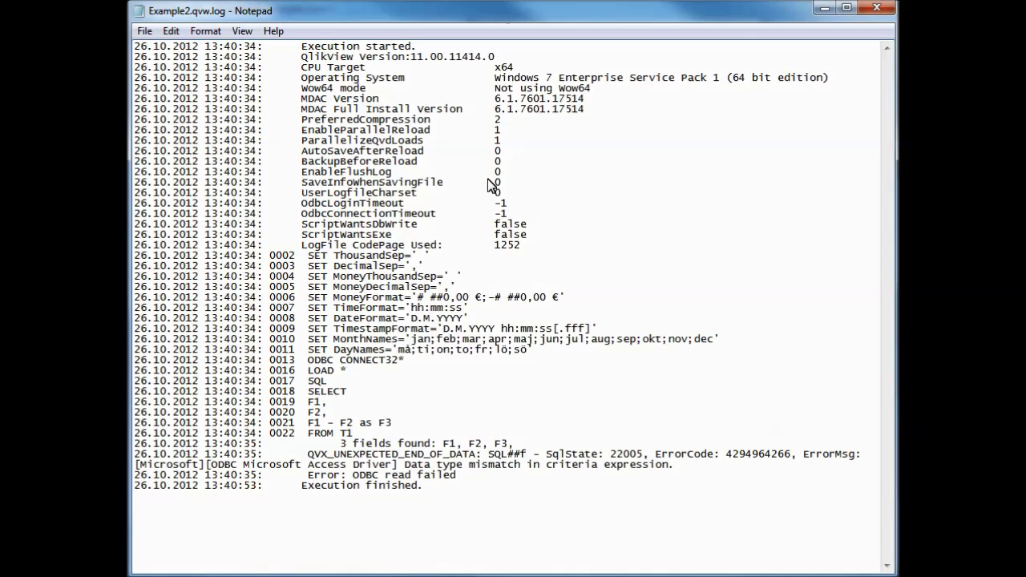
pyautogui.click(877, 9)
pyautogui.doubleClick(459, 128)
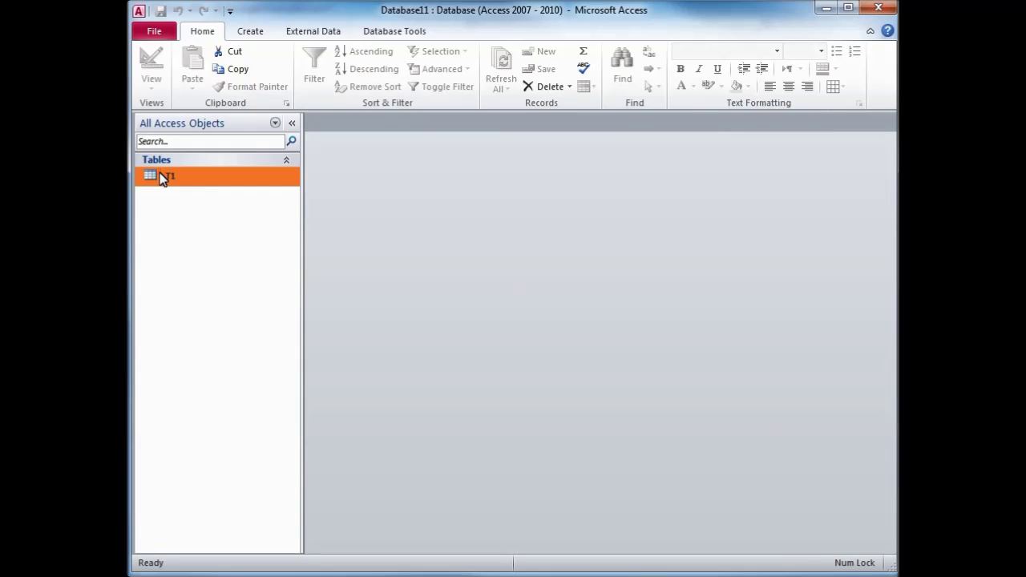
pyautogui.doubleClick(160, 178)
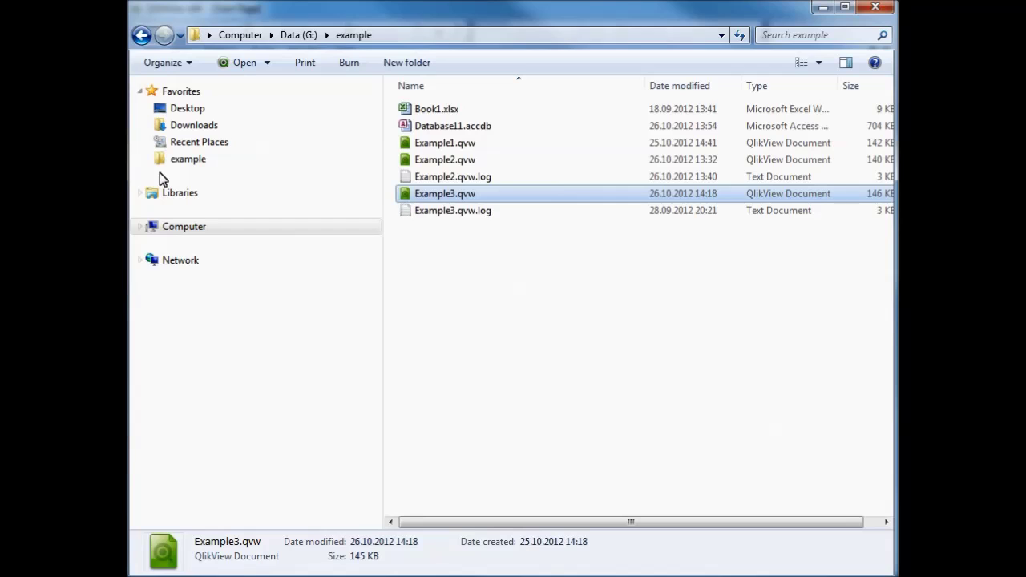
# Open Example3.qvw and copy the first SELECT statement on T1, including its WHERE ID > 0 condition, from the load script
pyautogui.doubleClick(441, 195)
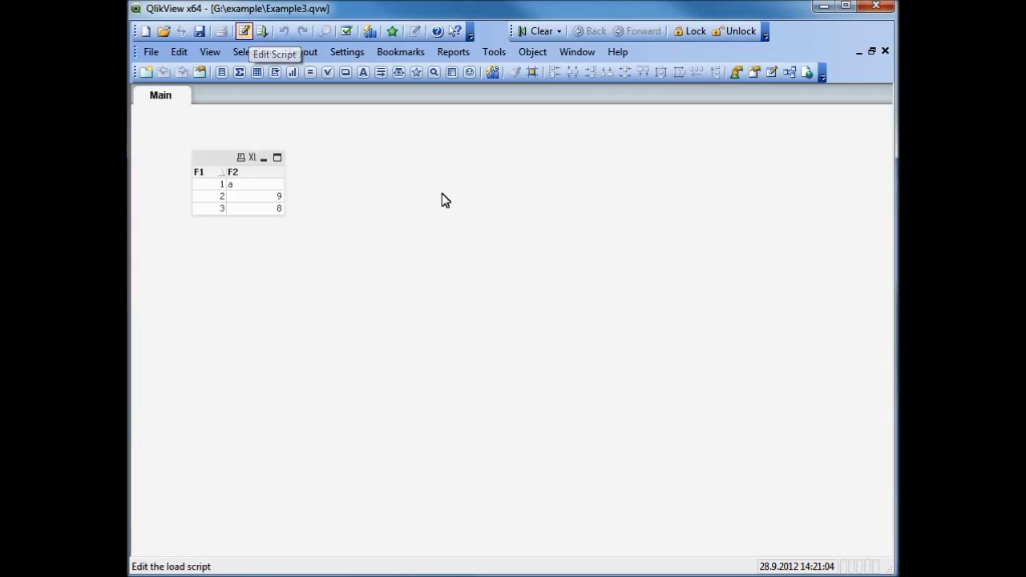
pyautogui.click(244, 31)
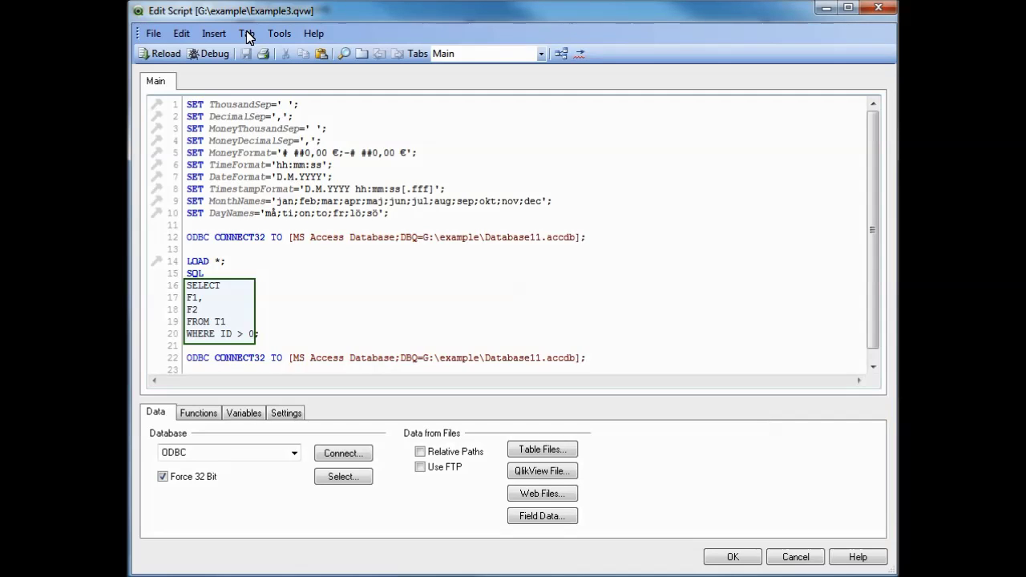
pyautogui.moveTo(187, 285); pyautogui.dragTo(256, 333)
pyautogui.hotkey('ctrl', 'c')
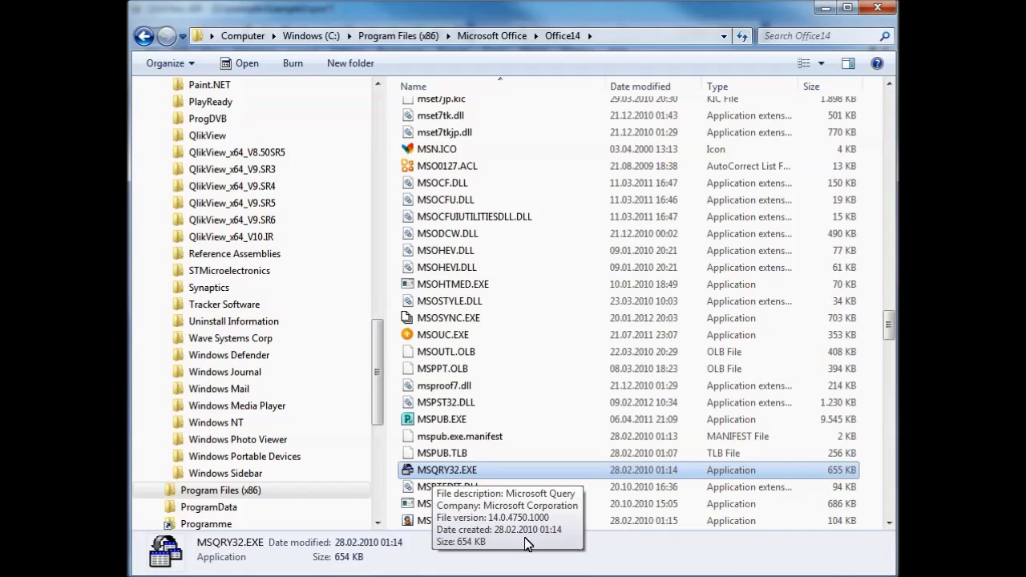
# Launch Microsoft Query from MSQRY32.EXE and start a new query on the MS Access Database source using Database11.accdb
pyautogui.doubleClick(439, 471)
pyautogui.click(142, 32)
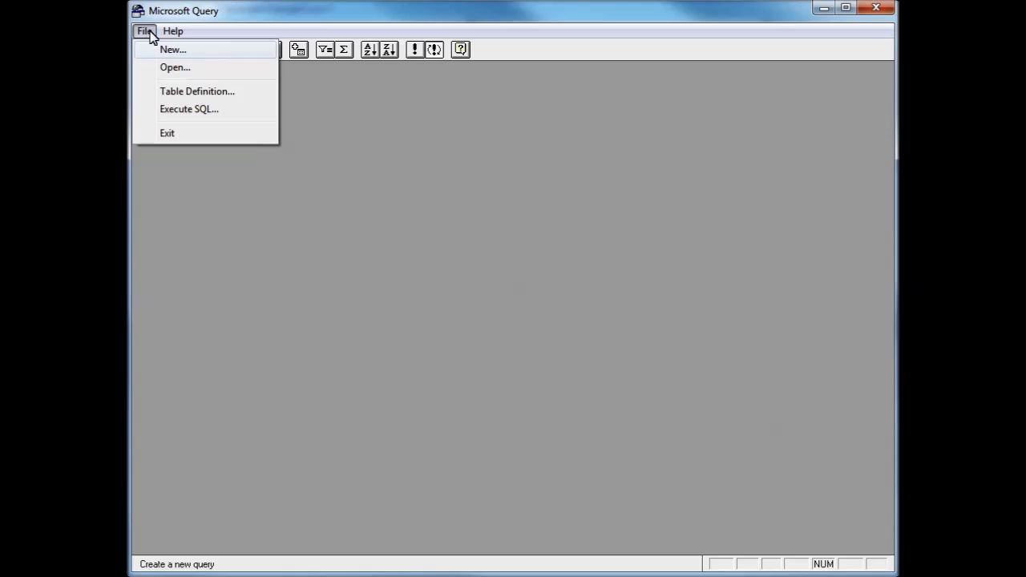
pyautogui.click(170, 50)
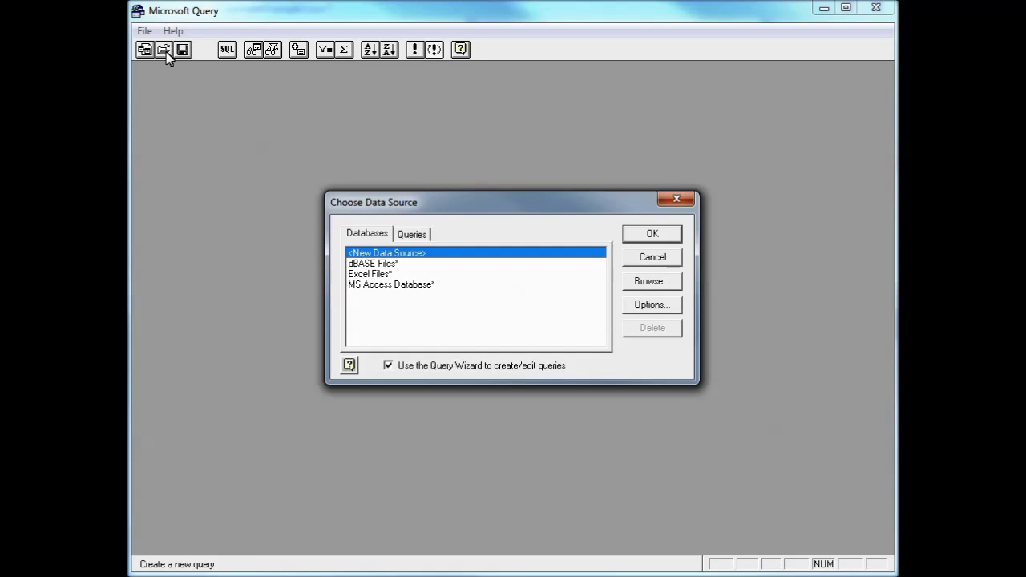
pyautogui.click(393, 286)
pyautogui.click(646, 233)
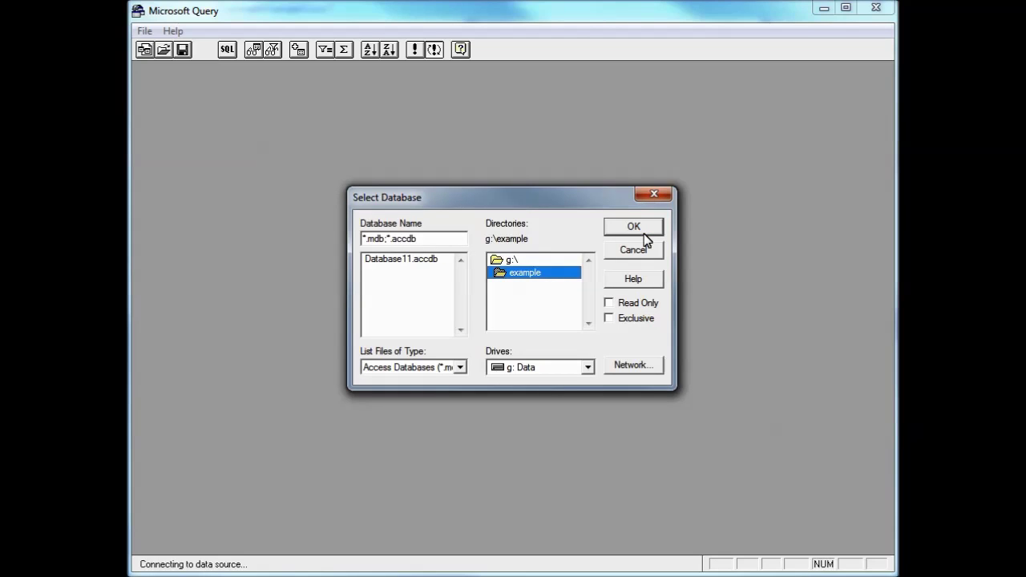
pyautogui.click(420, 260)
pyautogui.click(632, 225)
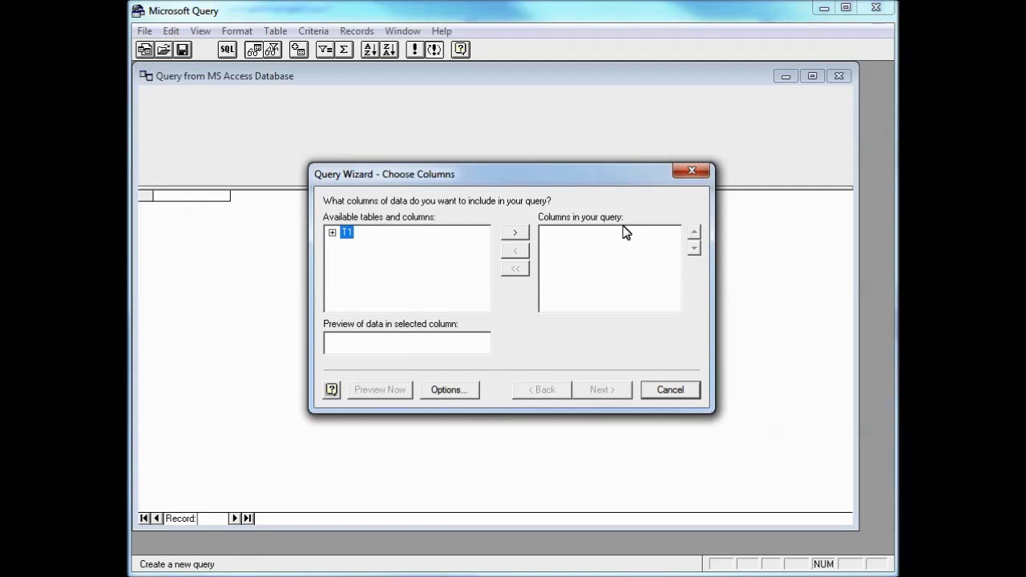
# Include all columns of table T1 in the query and finish the wizard without filtering or sorting
pyautogui.click(515, 233)
pyautogui.click(599, 390)
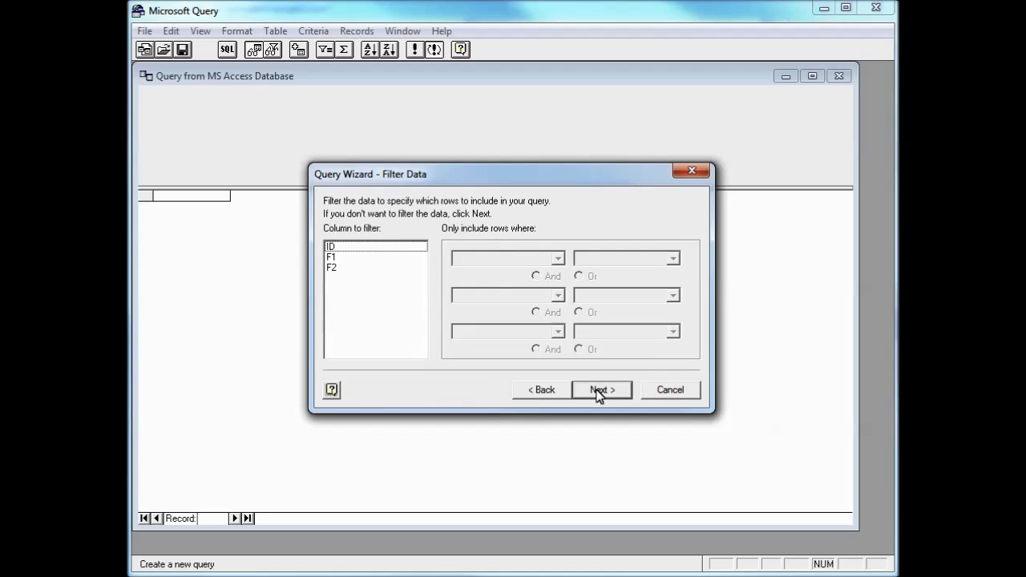
pyautogui.click(598, 391)
pyautogui.click(597, 390)
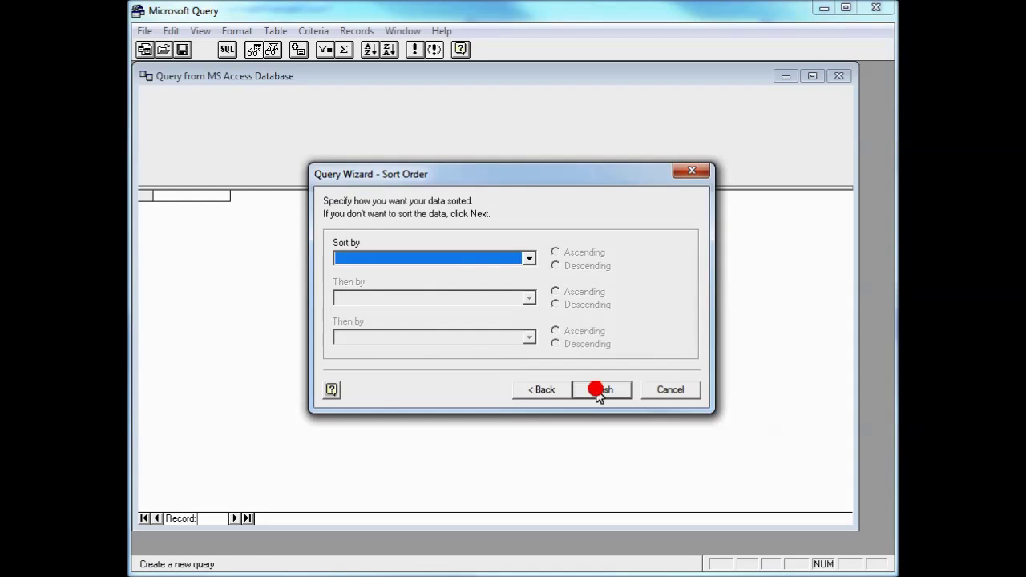
# Replace the query's SQL statement with the copied SELECT F1, F2 FROM T1 WHERE ID > 0 and run it
pyautogui.click(229, 50)
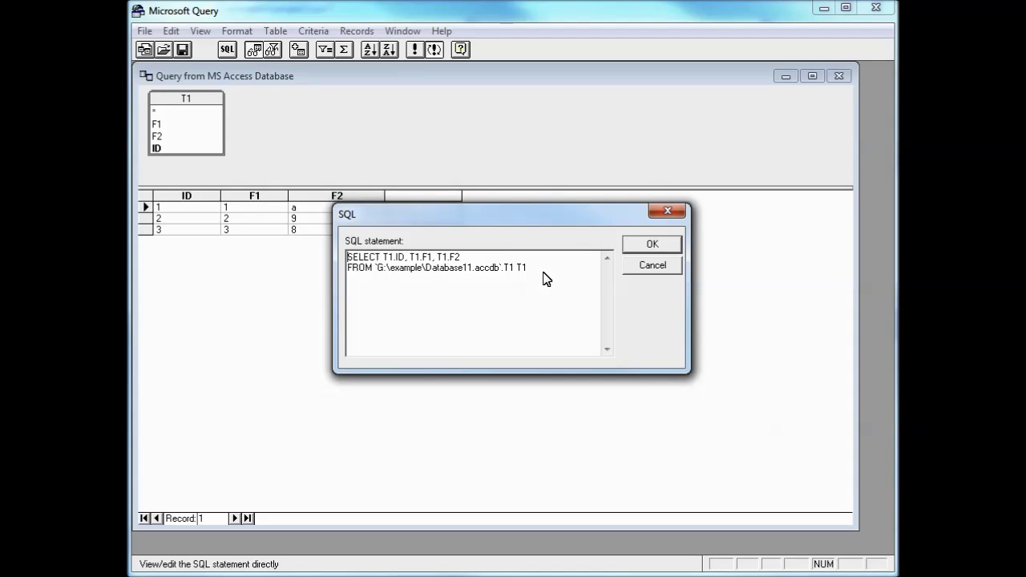
pyautogui.moveTo(543, 278); pyautogui.dragTo(447, 270)
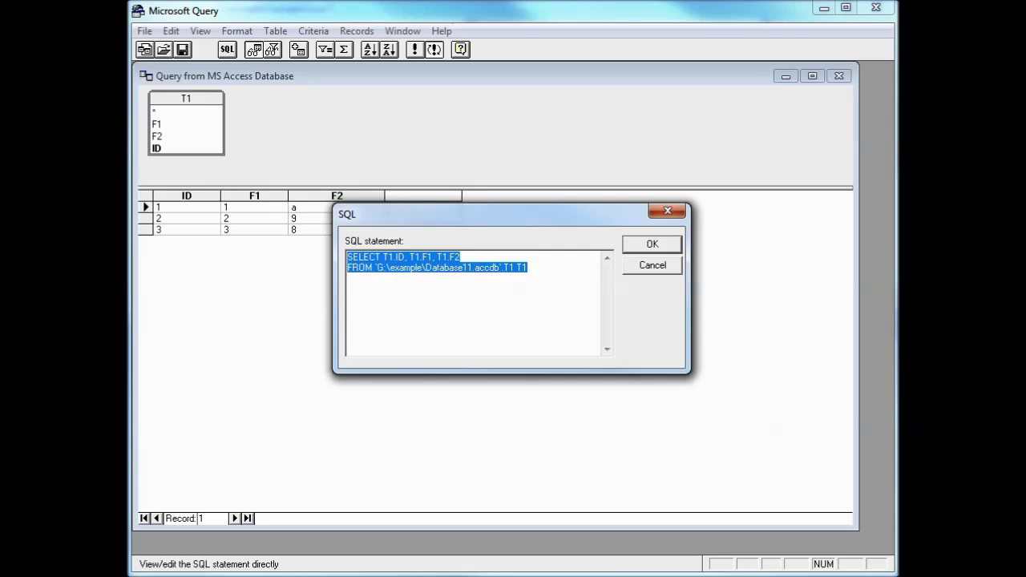
pyautogui.hotkey('ctrl', 'v')
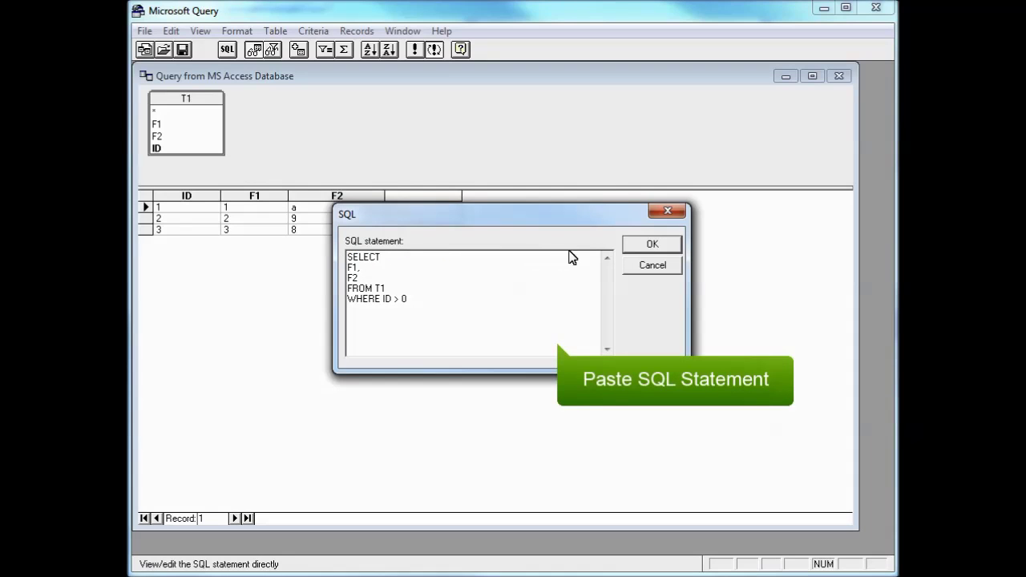
pyautogui.click(647, 244)
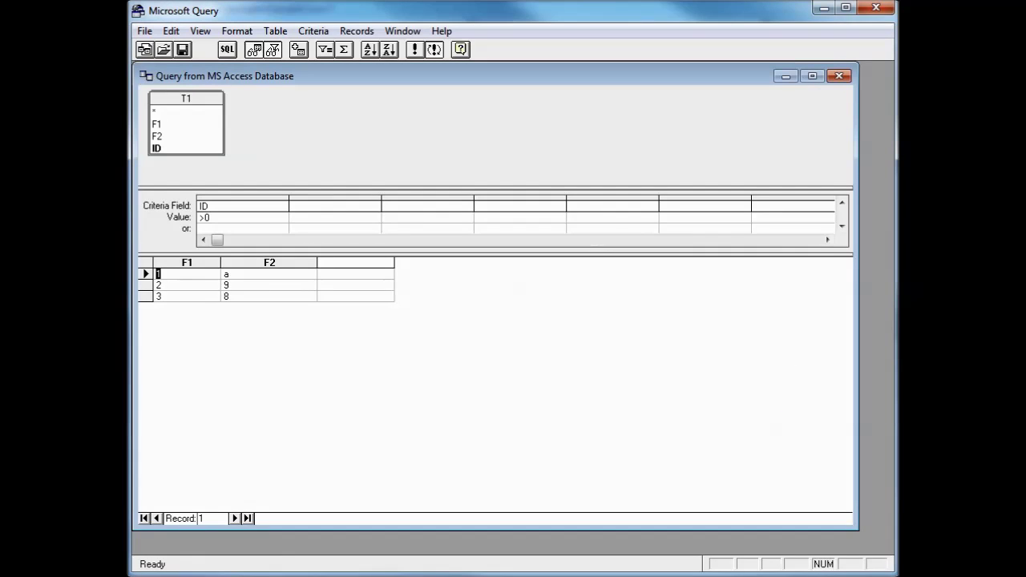